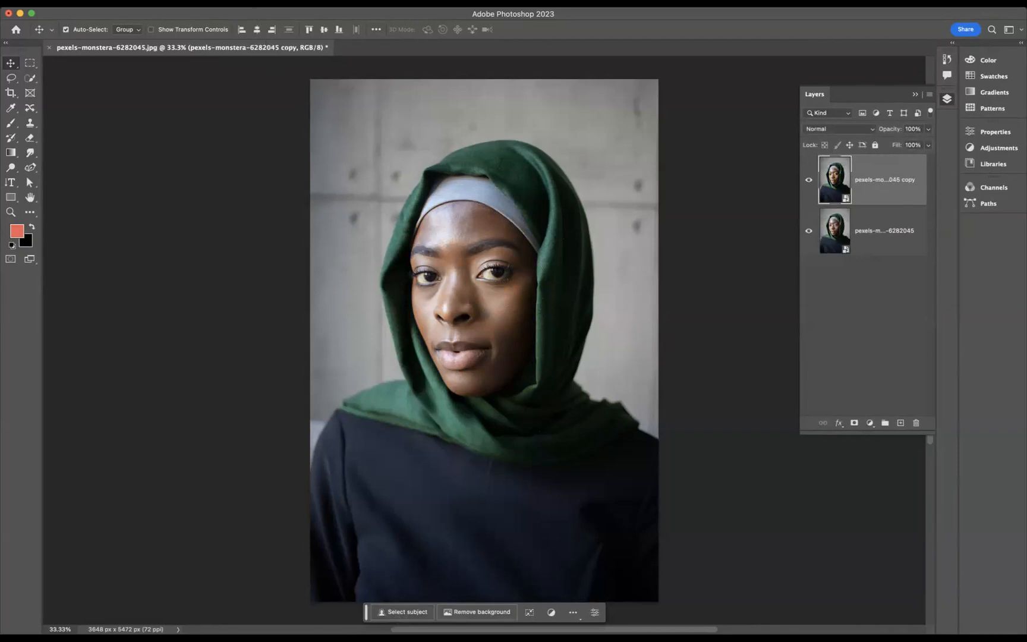
- Select the woman as the subject on the copied photo layer and open the Camera Raw Filter for that selection
left_click(229, 3)
left_click(246, 131)
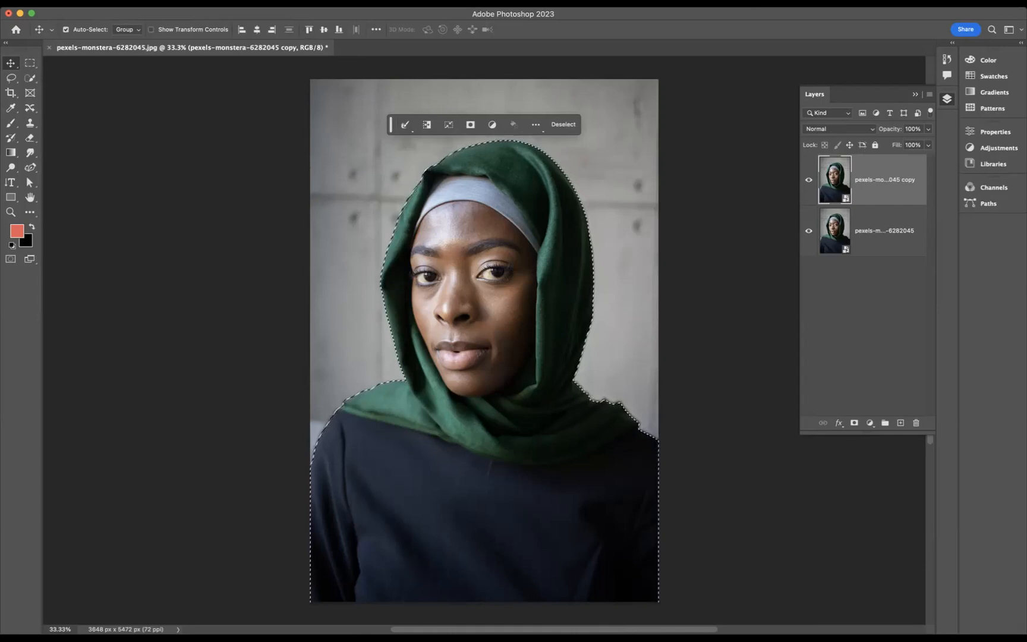
left_click(267, 3)
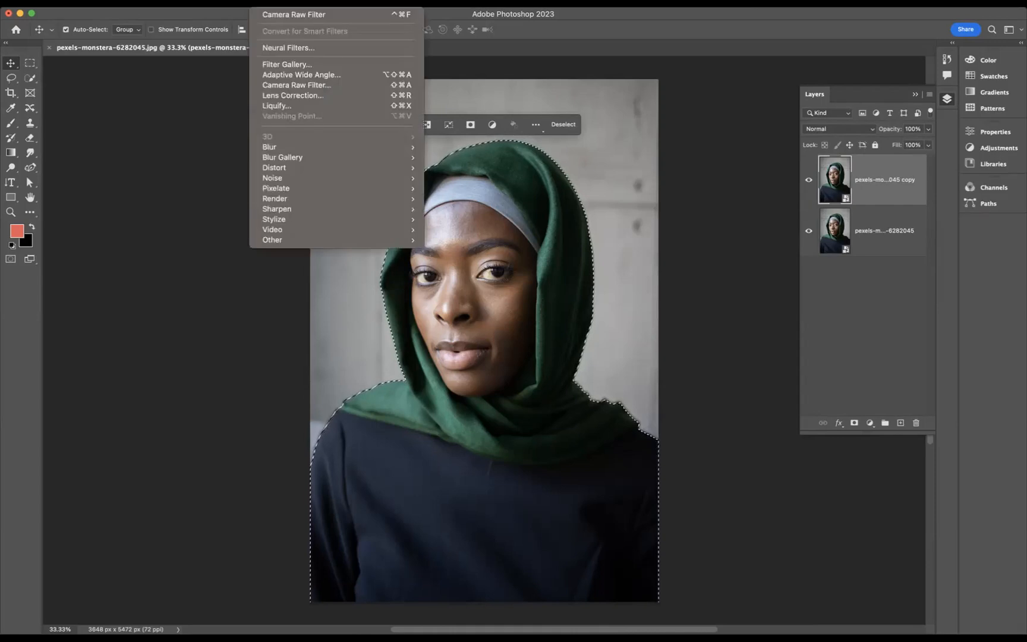
left_click(284, 87)
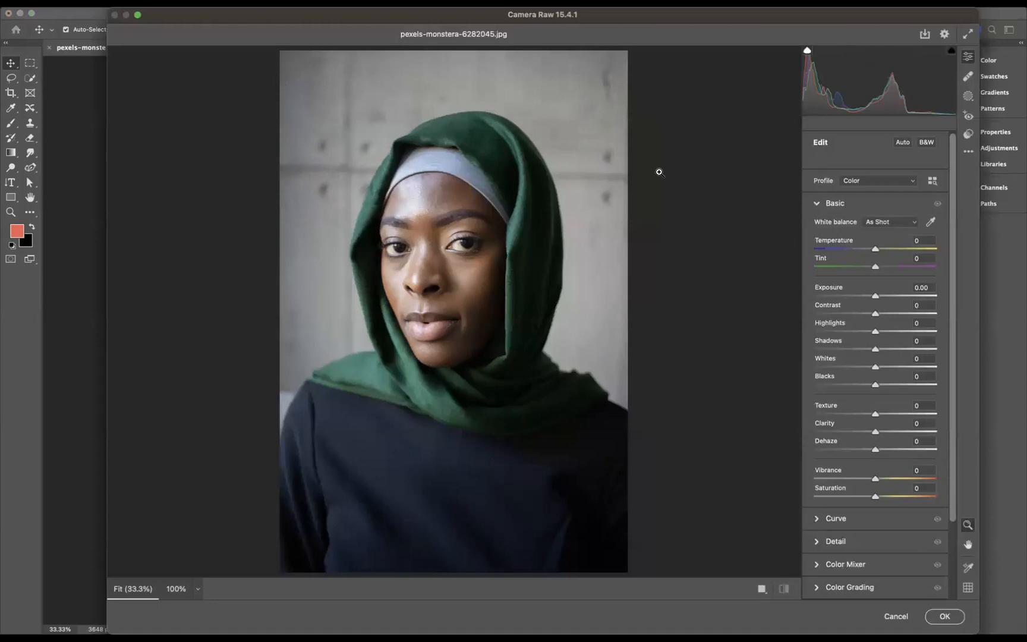
- Set the filter's Temperature to +100, Exposure to -0.50 and Contrast to +100
left_click_drag(876, 249, 946, 259)
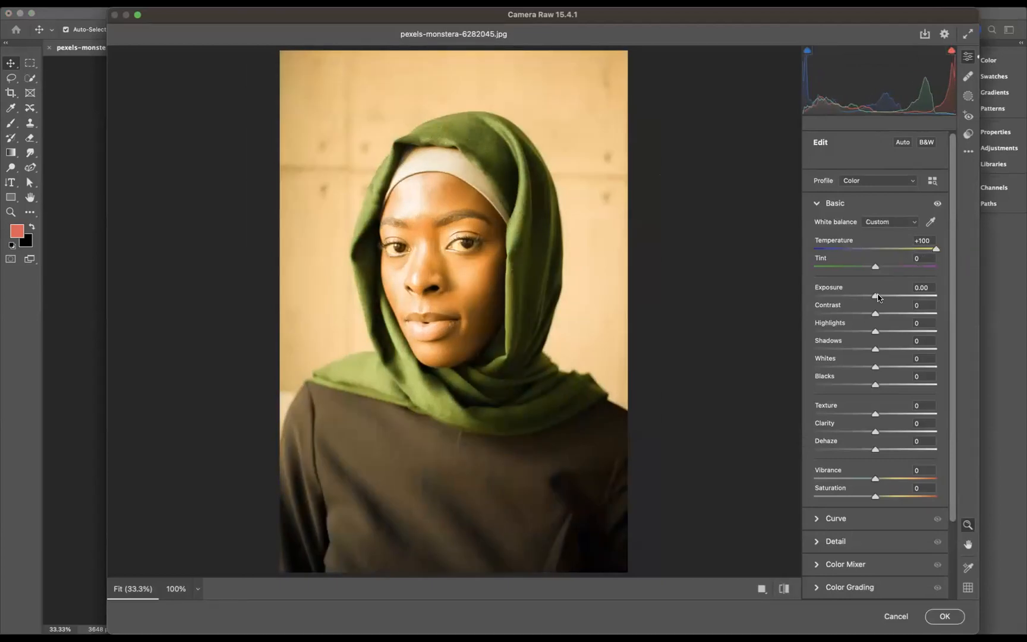
left_click_drag(875, 296, 868, 296)
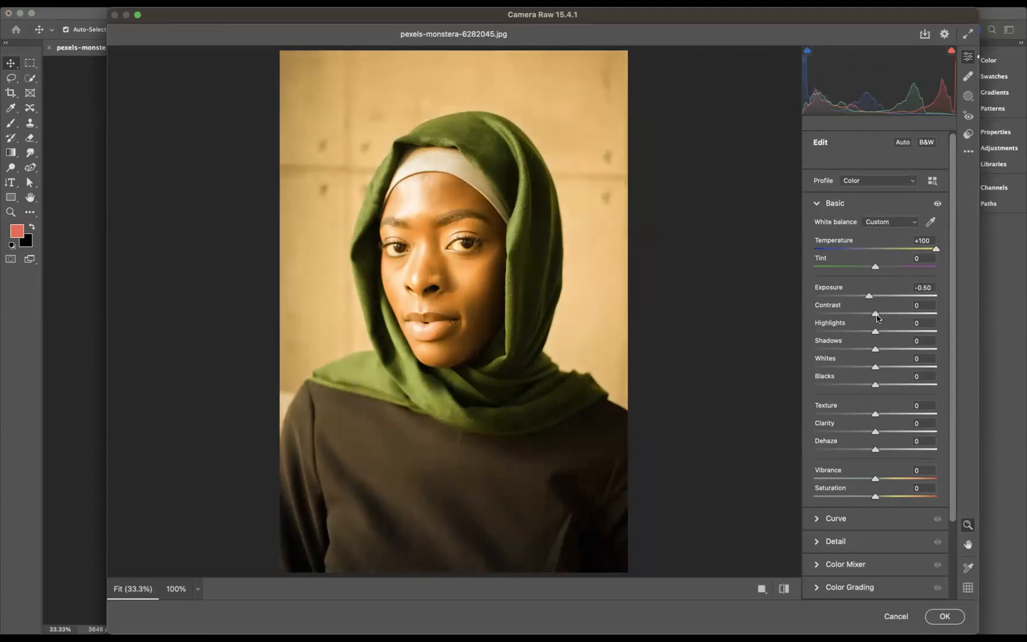
left_click_drag(875, 314, 950, 323)
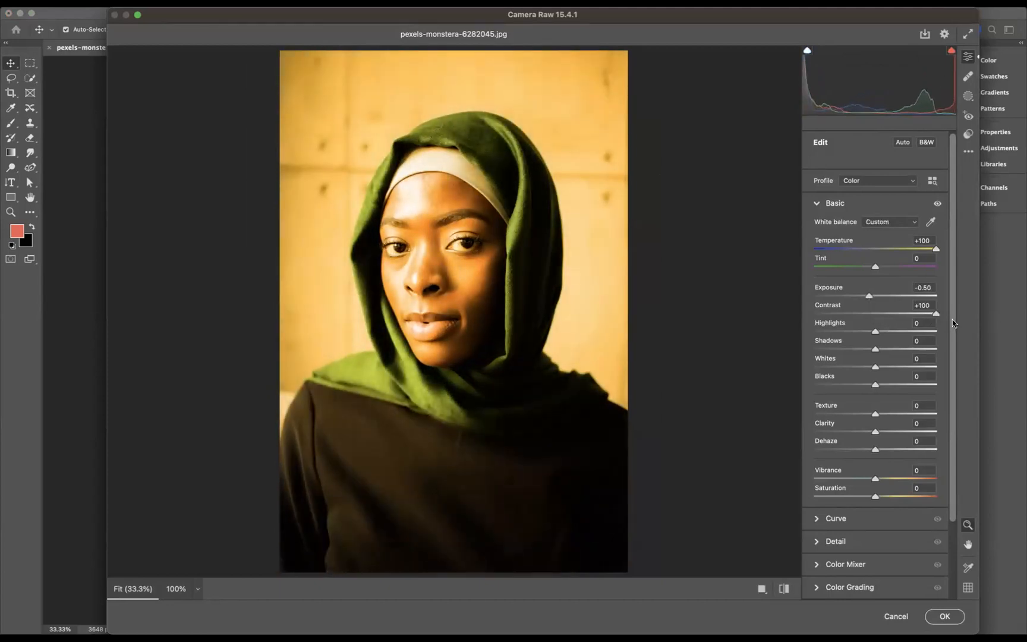
- Set Highlights -15, Shadows -26, Whites +26, Blacks -13, Texture +25, Clarity +7 and Dehaze +41, and apply the filter
left_click_drag(875, 333, 859, 351)
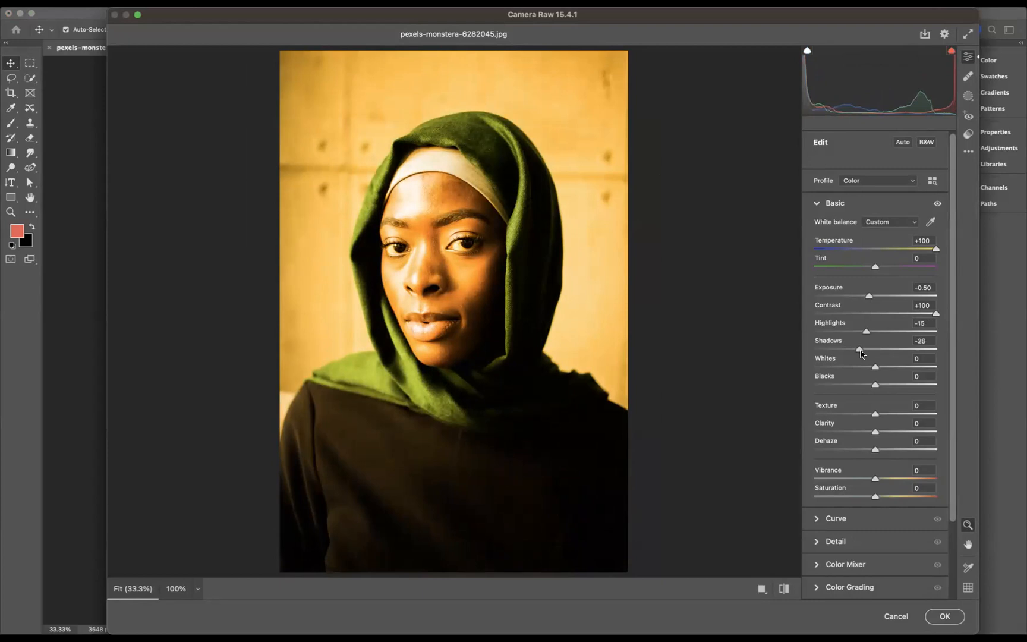
left_click_drag(876, 367, 889, 417)
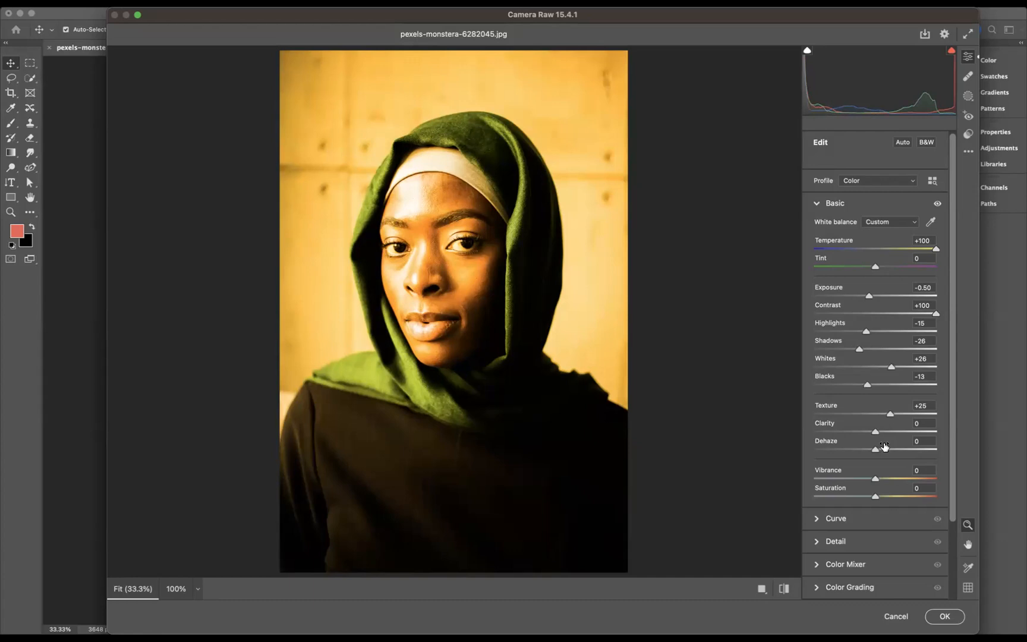
left_click_drag(875, 432, 901, 453)
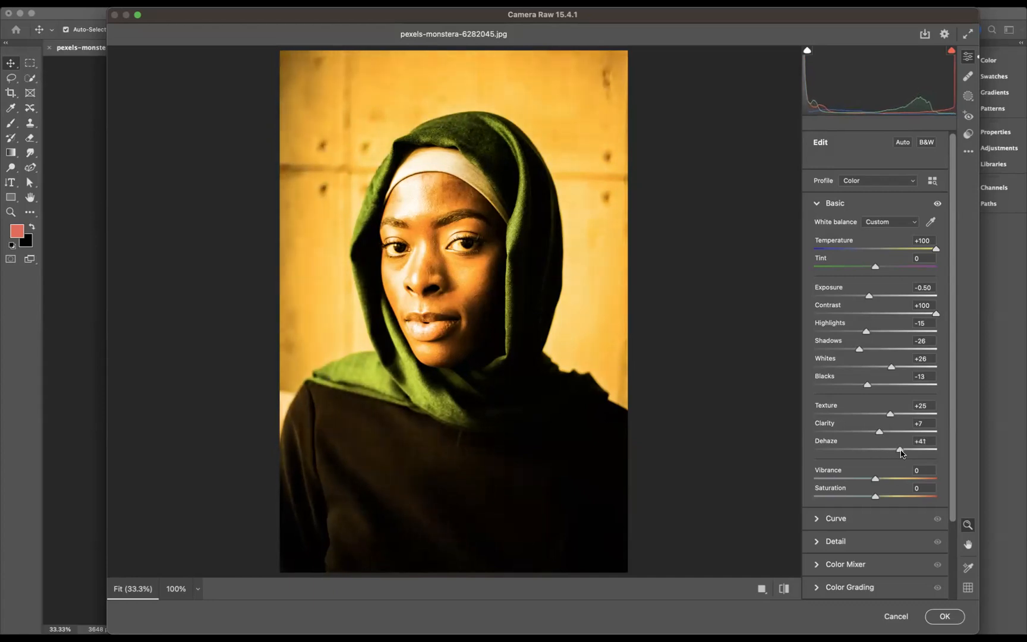
left_click(939, 618)
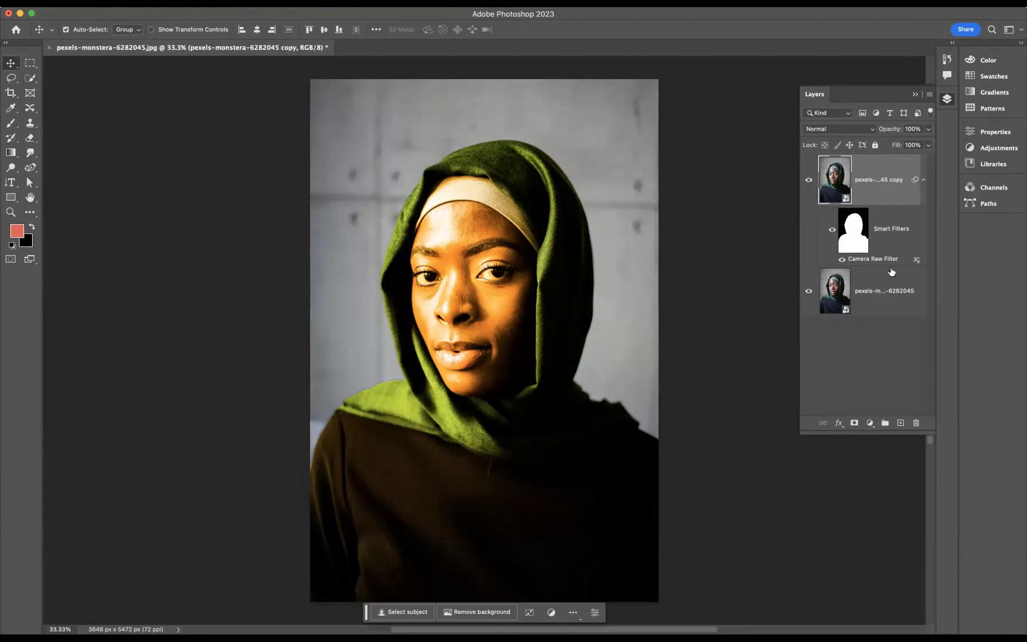
- Paint black on the smart filter mask with a 125 px brush over the woman's left eye to remove the filter there
left_click(858, 237)
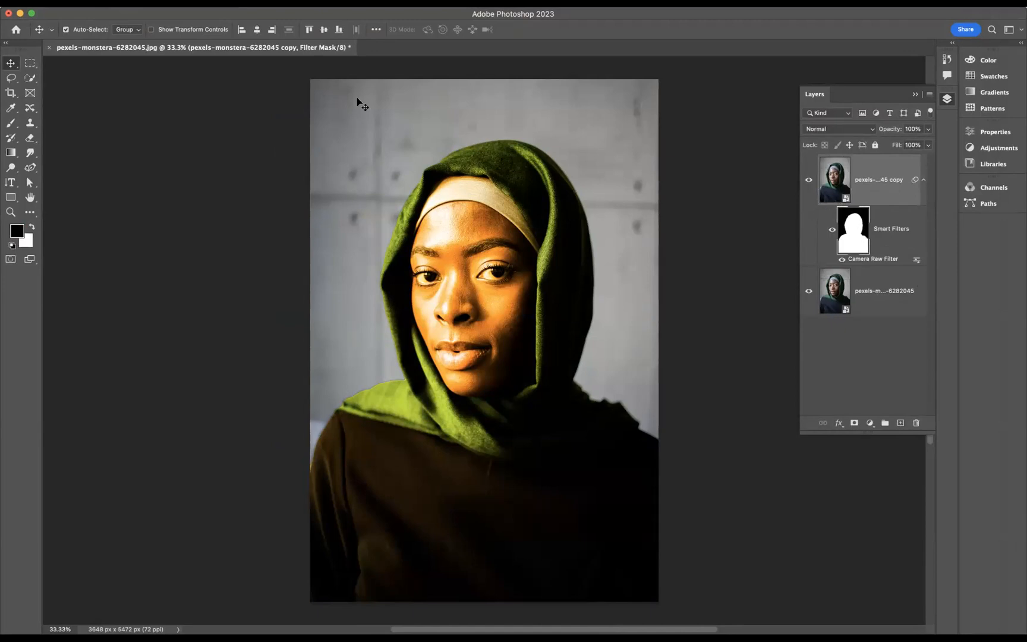
left_click(11, 122)
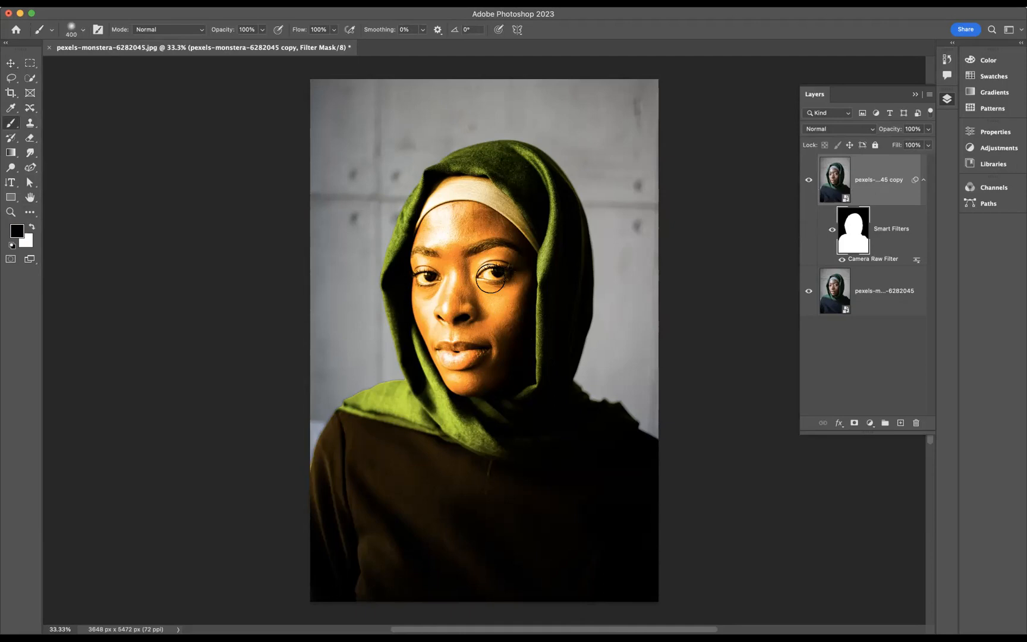
key("bracketleft")
key("bracketleft")
key("bracketleft")
key("bracketleft")
key("bracketleft")
key("bracketleft")
left_click(496, 275)
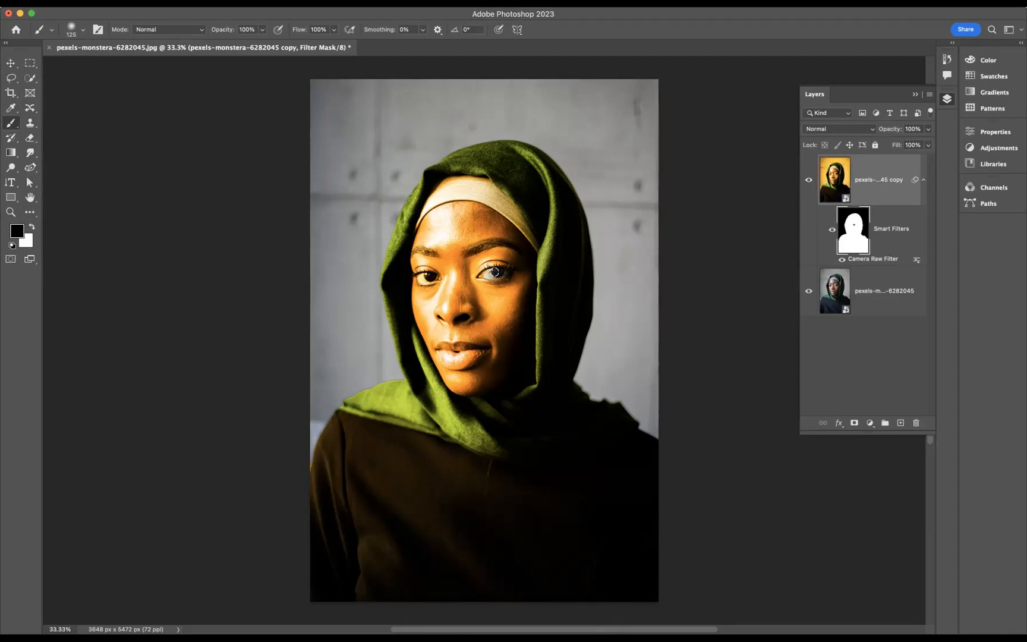
- Mask the filter off the woman's other eye and her lips using a 90 px black brush
key("bracketleft")
key("bracketleft")
left_click_drag(428, 281, 435, 278)
mouse_move(444, 360)
left_mouse_down()
mouse_move(481, 352)
mouse_move(455, 357)
mouse_move(483, 353)
mouse_move(440, 347)
mouse_move(478, 353)
mouse_move(448, 359)
mouse_move(463, 362)
mouse_move(441, 353)
mouse_move(454, 364)
mouse_move(481, 353)
left_mouse_up()
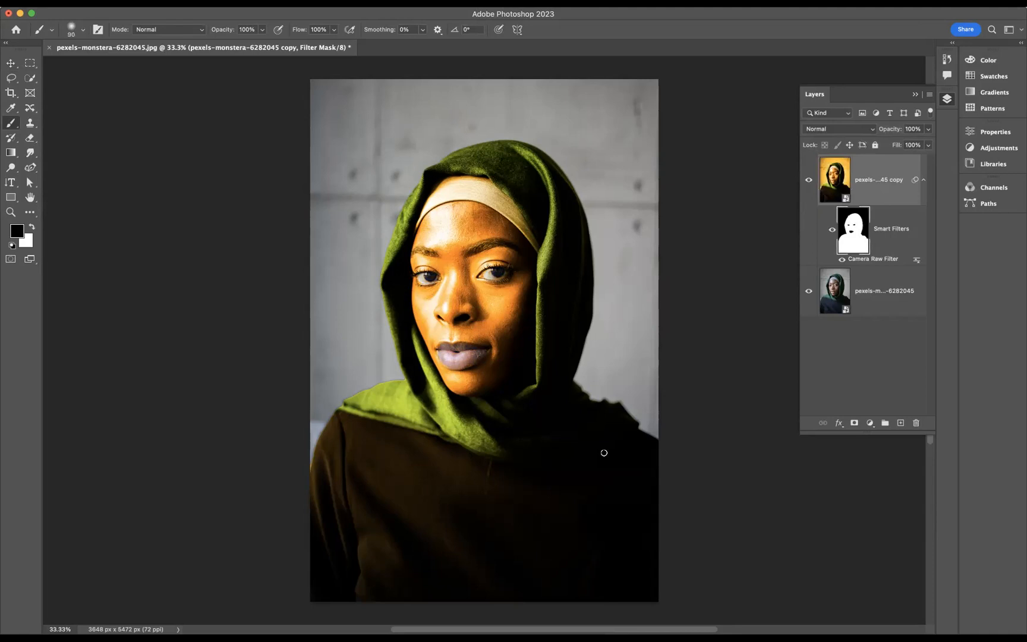
- Enlarge the brush to 600 px and paint black on the filter mask over the dark top and the outer headscarf
key("bracketright")
key("bracketright")
key("bracketright")
key("bracketright")
key("bracketright")
key("bracketright")
key("bracketright")
key("bracketright")
key("bracketright")
key("bracketright")
mouse_move(314, 448)
left_mouse_down()
mouse_move(329, 500)
mouse_move(358, 506)
mouse_move(366, 413)
mouse_move(394, 444)
mouse_move(355, 489)
mouse_move(339, 594)
mouse_move(449, 548)
mouse_move(578, 456)
mouse_move(514, 559)
mouse_move(566, 573)
mouse_move(637, 570)
mouse_move(521, 594)
mouse_move(499, 463)
mouse_move(426, 451)
mouse_move(408, 436)
mouse_move(605, 425)
mouse_move(585, 392)
left_mouse_up()
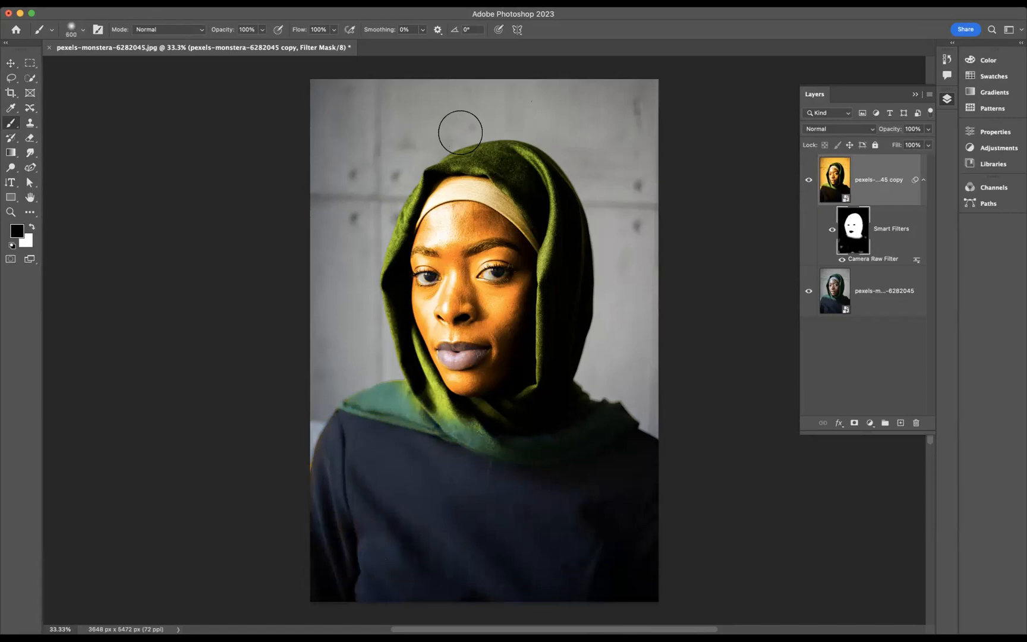
mouse_move(454, 137)
left_mouse_down()
mouse_move(530, 146)
mouse_move(552, 175)
mouse_move(590, 253)
mouse_move(564, 363)
mouse_move(570, 386)
mouse_move(614, 413)
mouse_move(476, 430)
left_mouse_up()
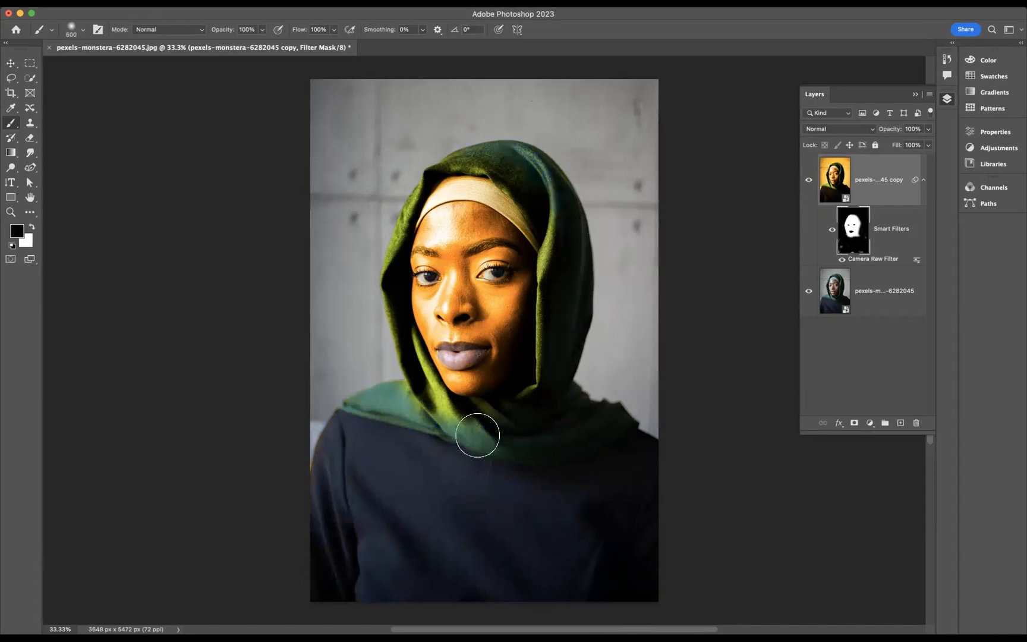
- Paint out the filter on more of the headscarf around the face with a 400 px brush, and show the image full screen
key("bracketleft")
key("bracketleft")
mouse_move(397, 209)
left_mouse_down()
mouse_move(378, 291)
mouse_move(392, 362)
mouse_move(464, 441)
mouse_move(504, 443)
left_mouse_up()
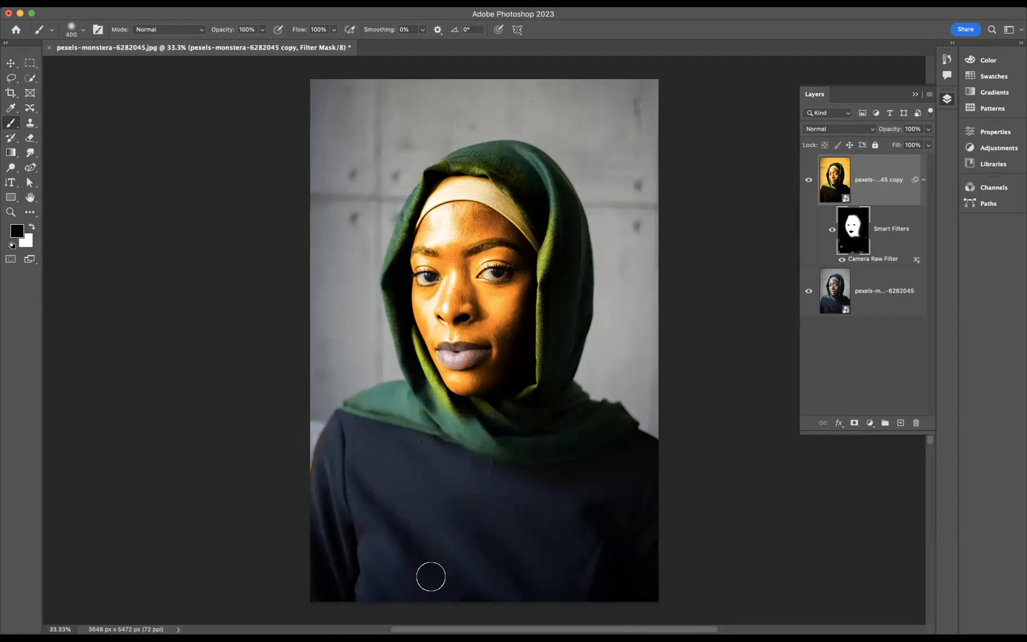
key("f")
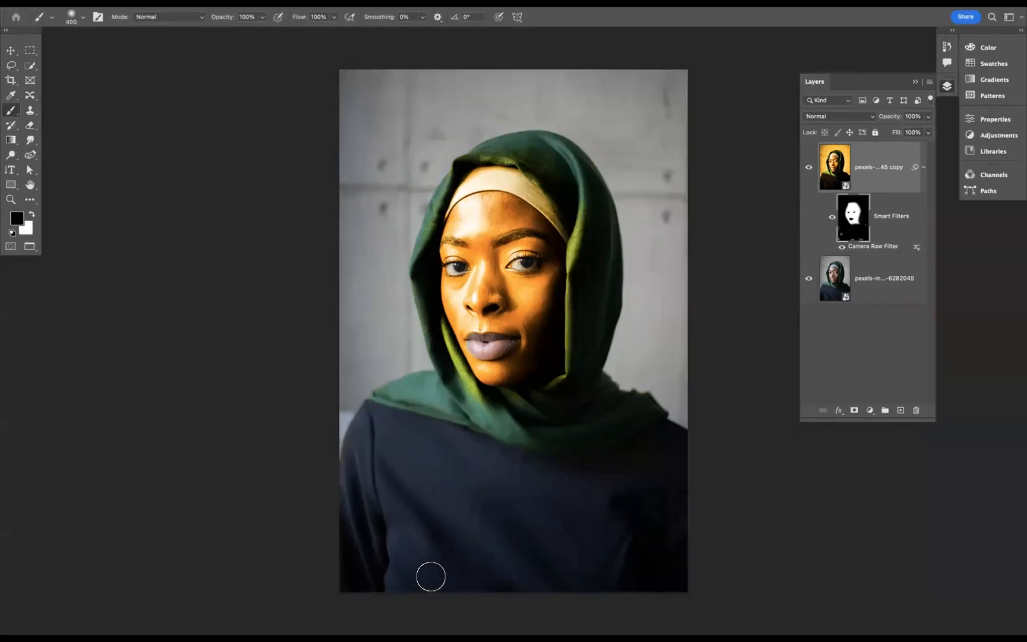
key("f")
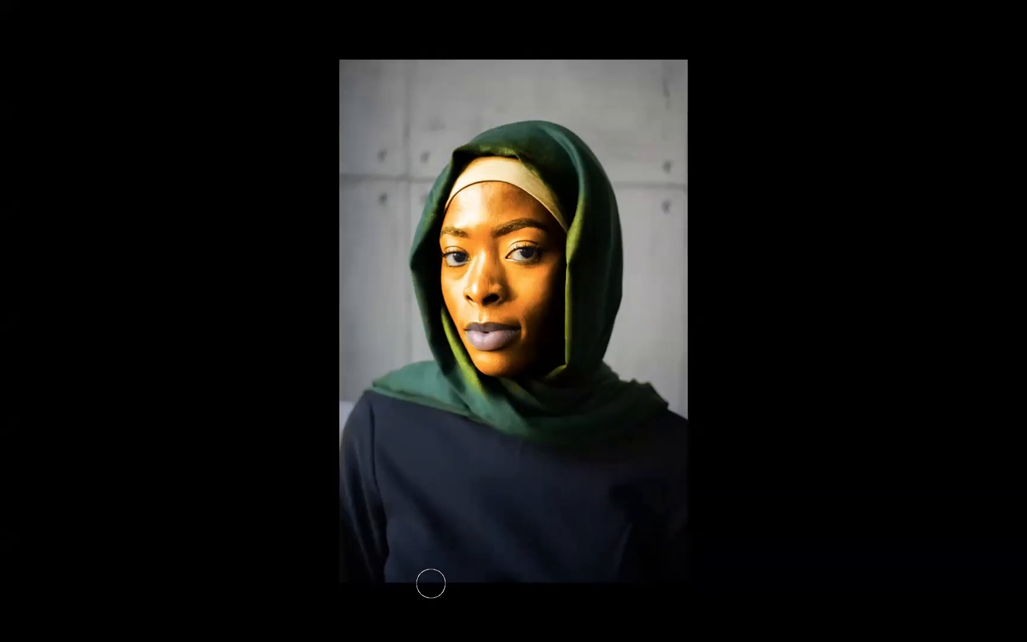